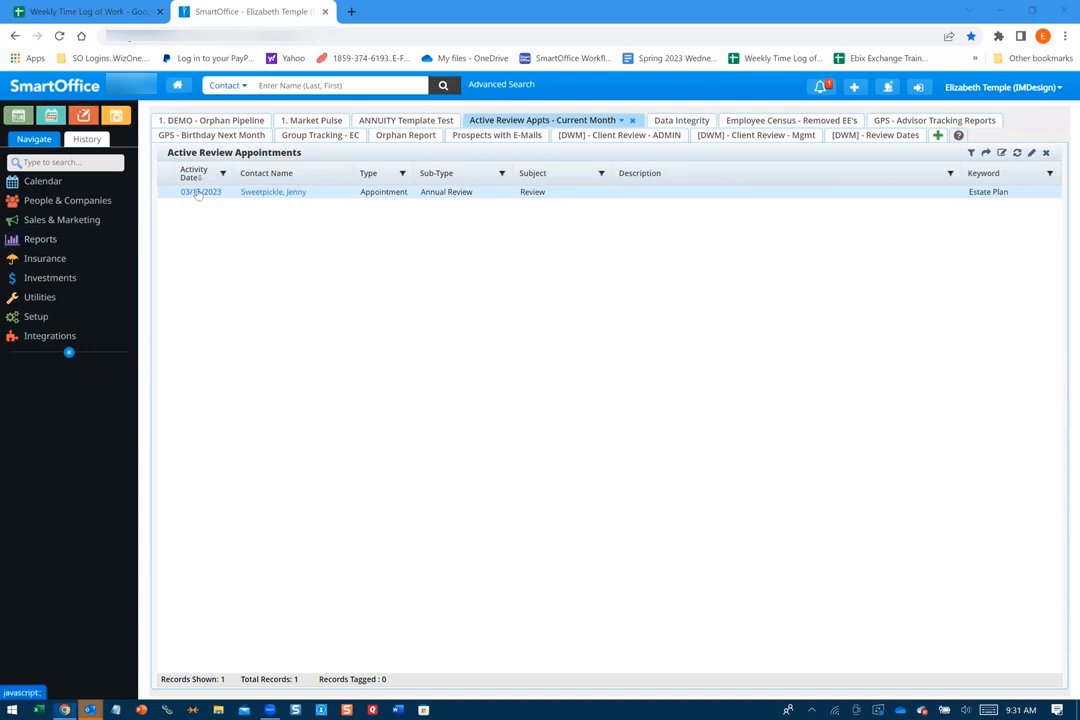
Step: Open the 03/15/2023 review appointment and start its description with the bold, underlined heading "Investments:"
click(198, 193)
click(198, 193)
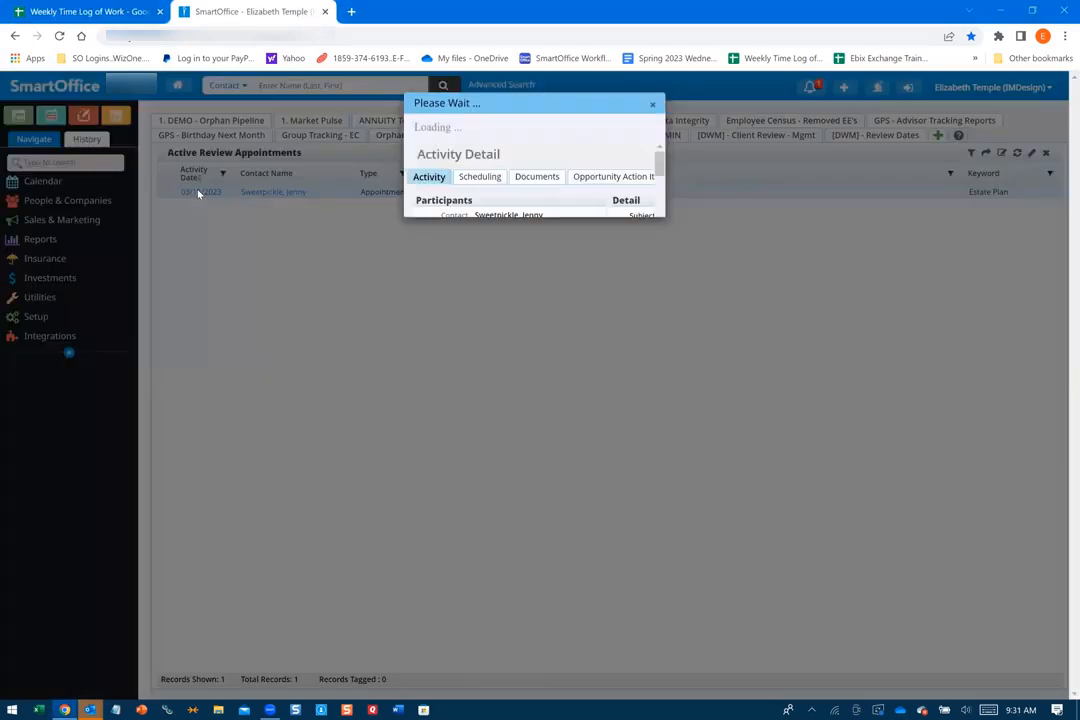
click(474, 307)
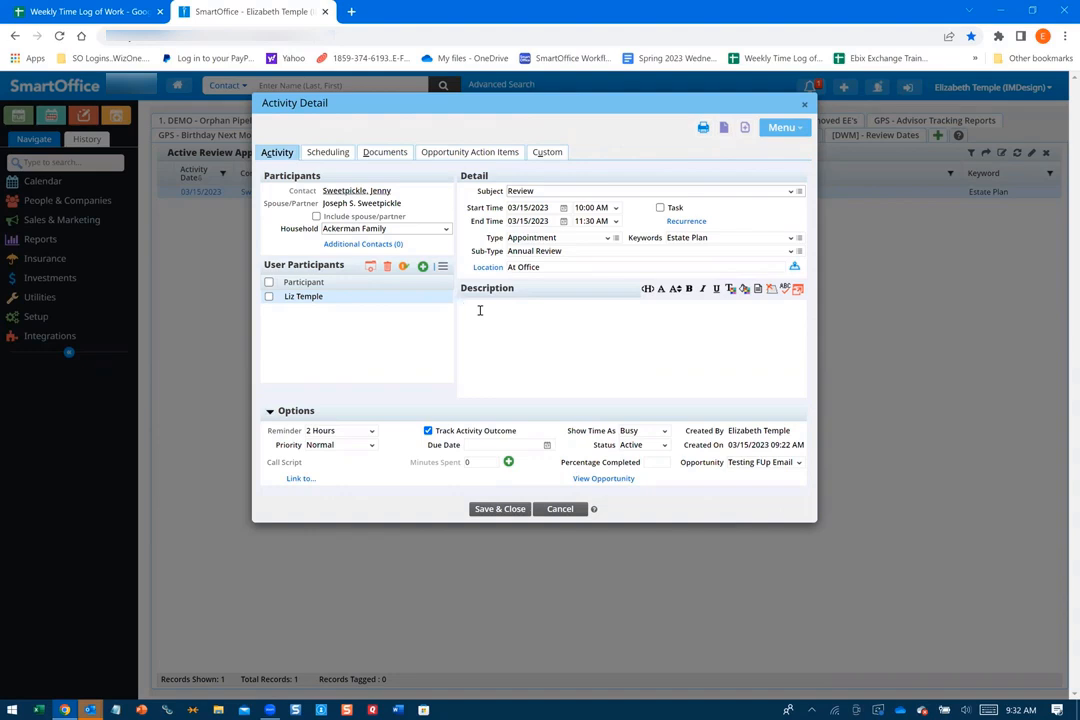
click(691, 288)
click(718, 289)
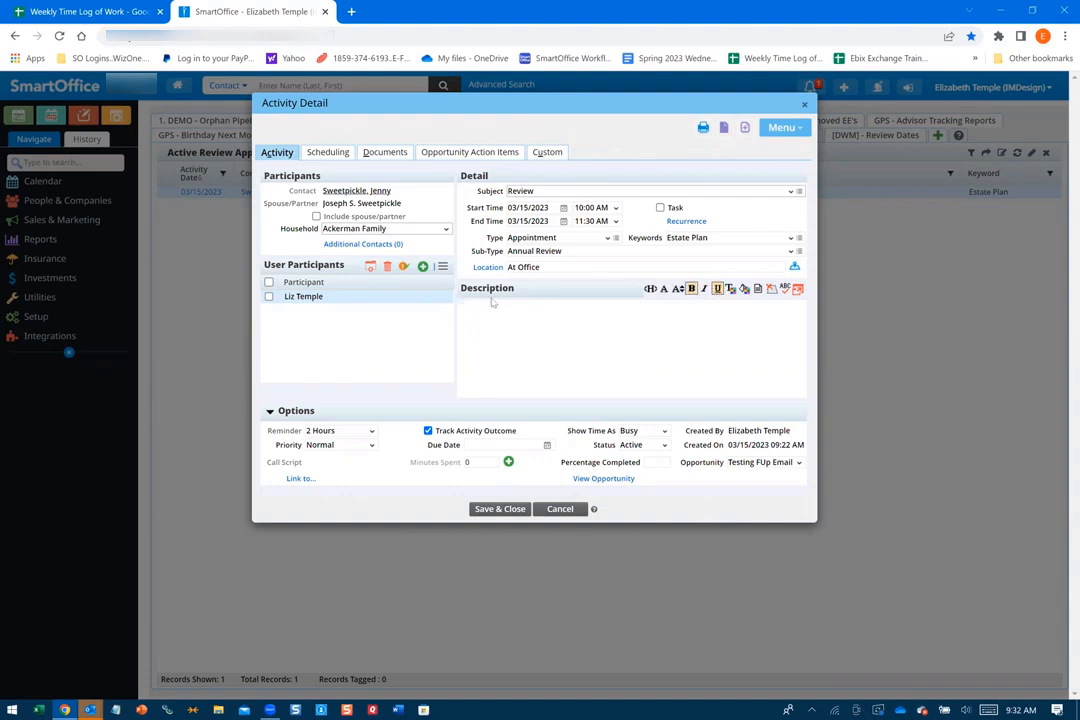
text(Investments:)
Step: Below the Investments heading, add in plain text "1. International Stocks = Plus and/or Minuses", "2. Mutual Funds" and "3. Real Estate Holdings"
key(Return)
key(ctrl+b)
key(ctrl+u)
text(1)
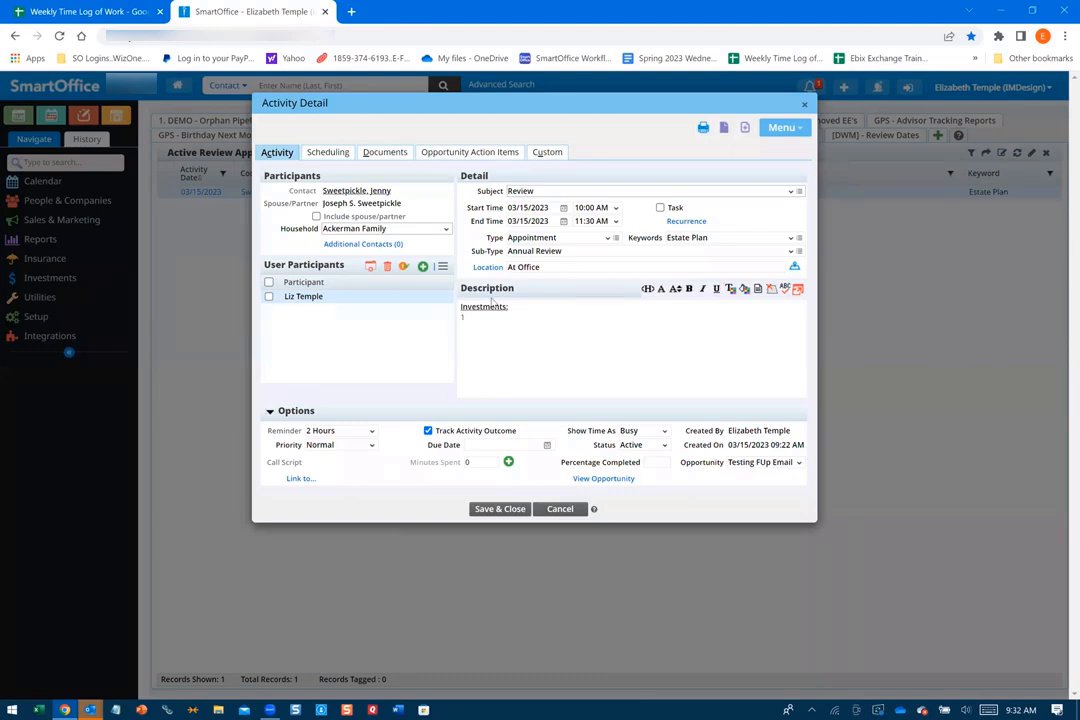
text(. International Stocks = Plus and/or Minu)
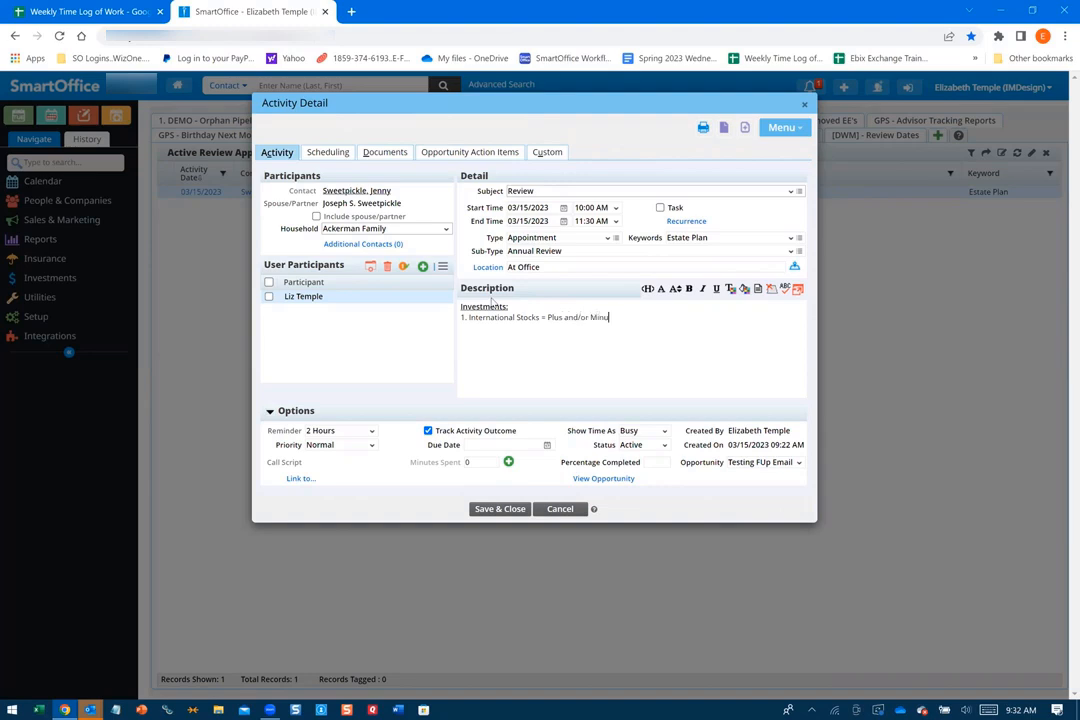
text(ses)
key(Return)
text(2. Mutual Funds)
key(Return)
text(3. Rela)
key(BackSpace)
key(BackSpace)
text(al Estate Holdings)
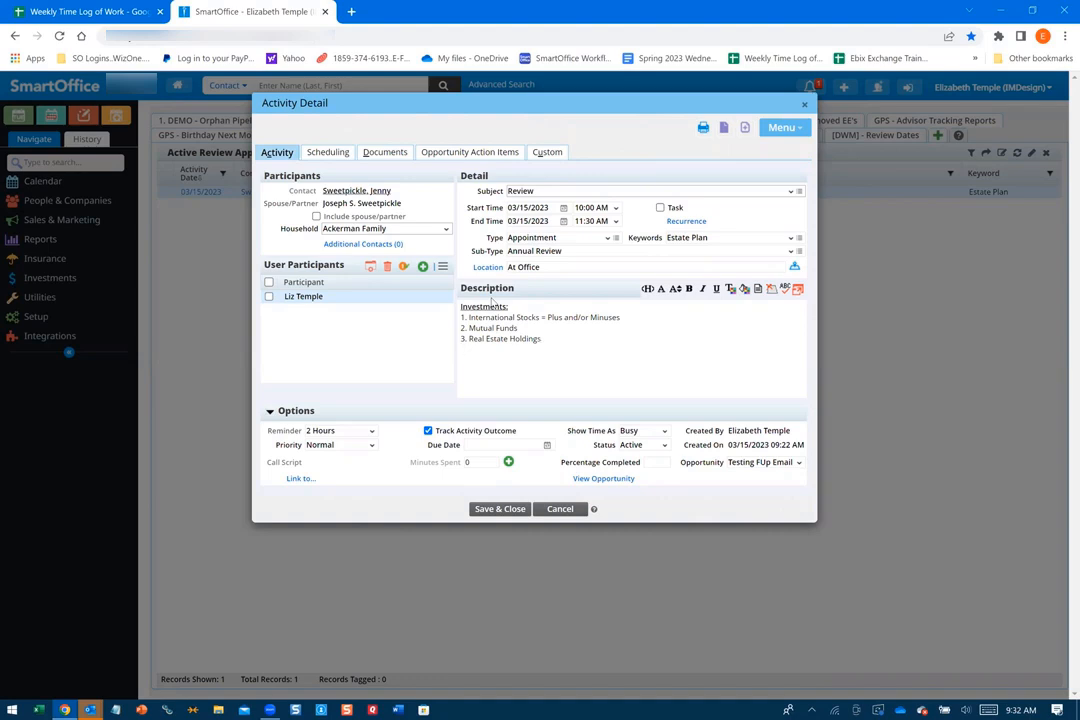
Step: Add the bold, underlined heading "Trust Update:" on a new line below the investment items
key(Return)
key(ctrl+b)
key(ctrl+u)
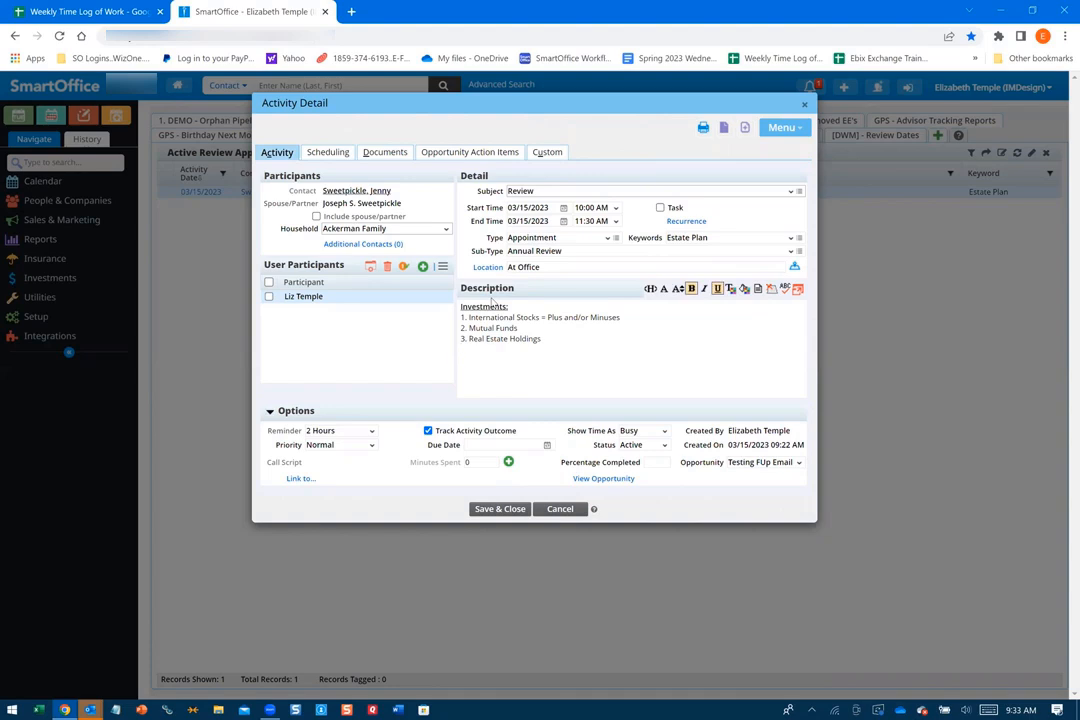
text(Trust Update:)
key(ctrl+b)
key(ctrl+u)
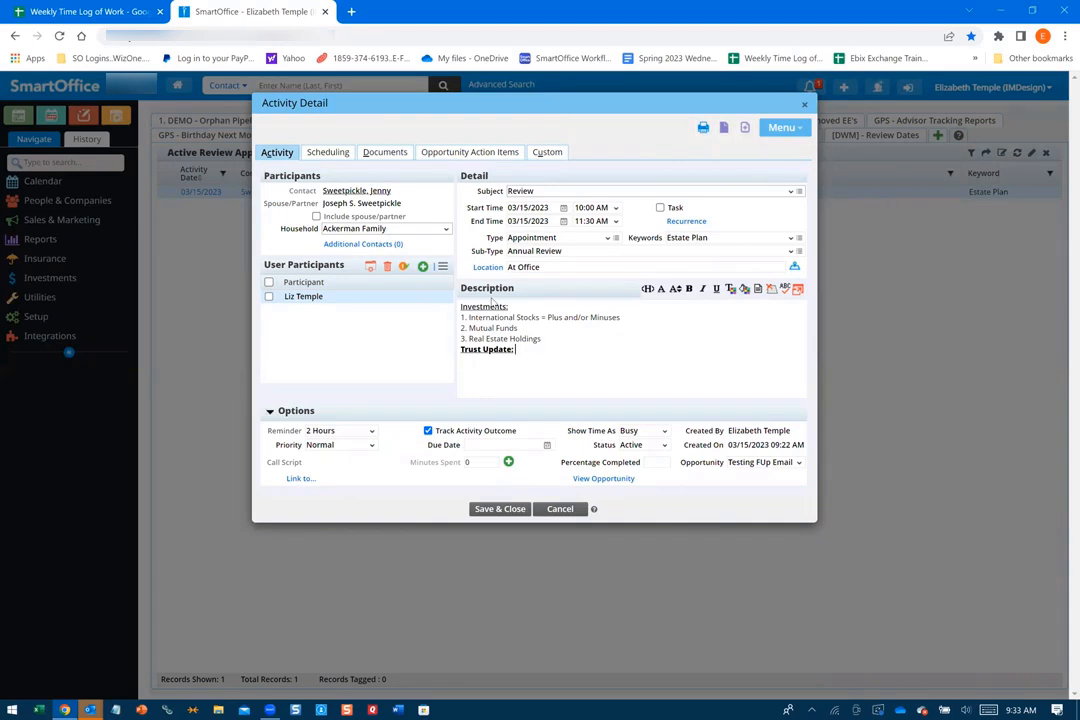
Step: Make the "Investments:" heading in the description bold
click(483, 307)
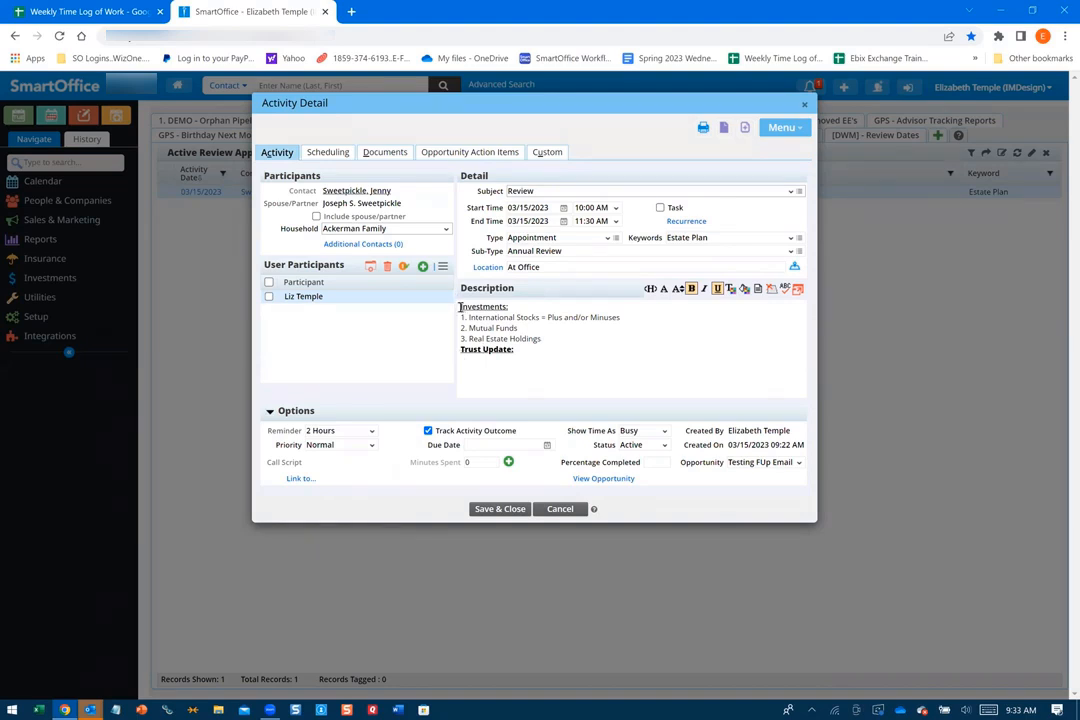
double_click(470, 307)
key(Right)
key(ctrl+b)
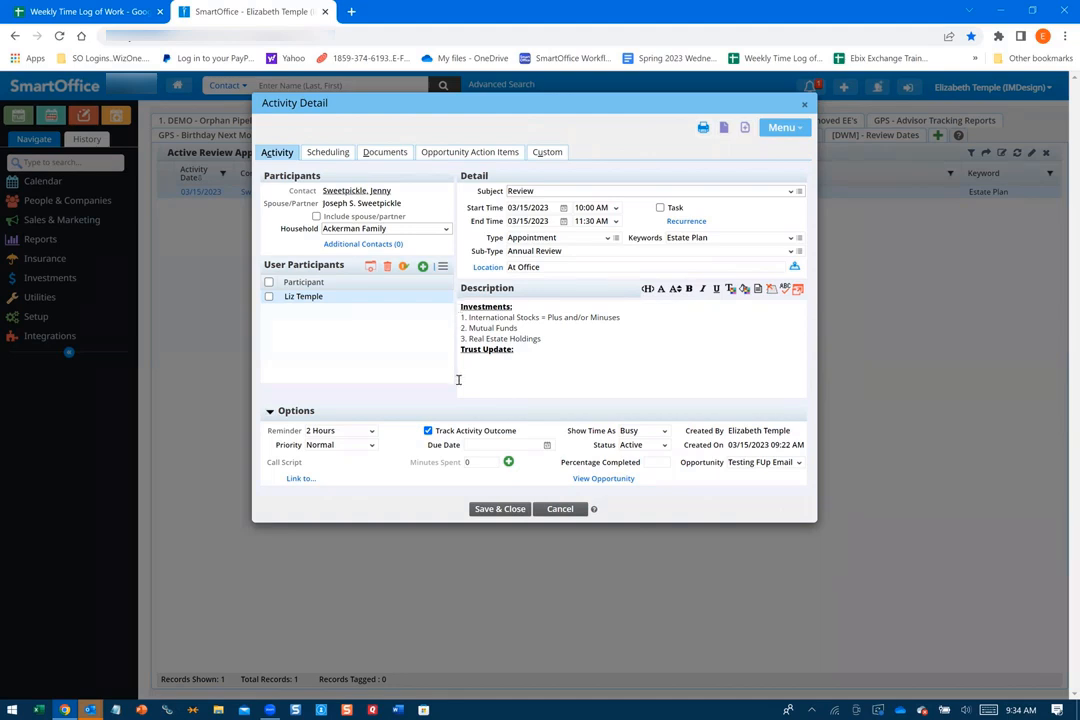
Step: Below the Trust Update heading, add the plain-text item "1. Status of possible trust [discussed 1/1/2023]"
click(515, 350)
key(Return)
text(1. Status of possible trust [discusse)
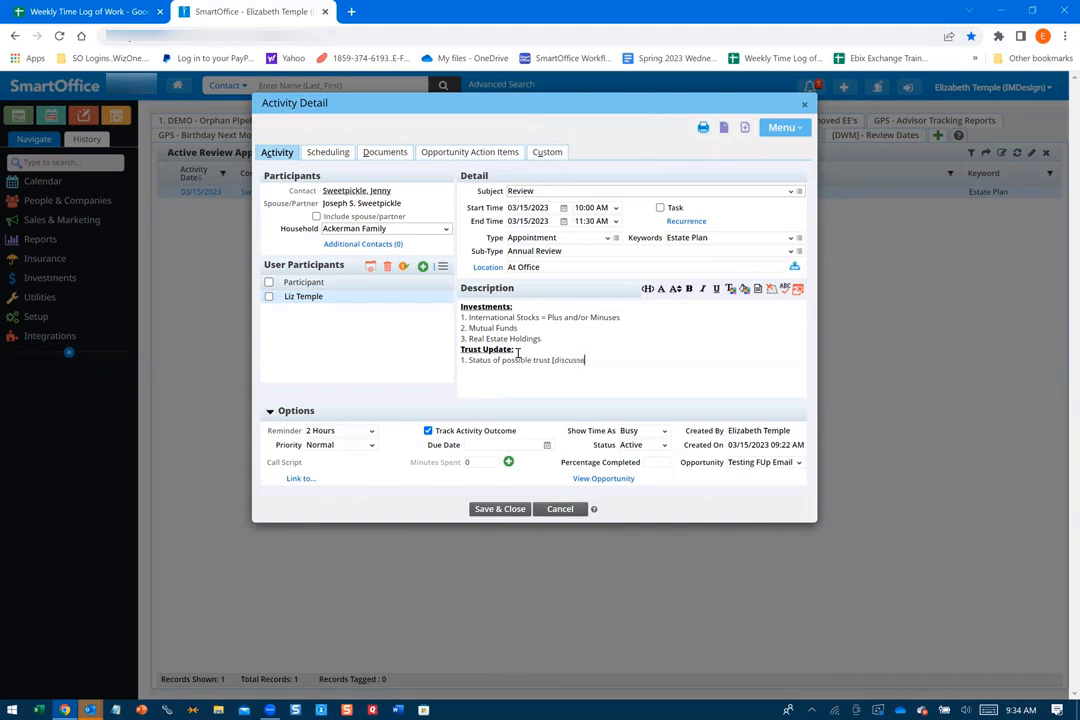
text(d 1/1/2023))
Step: Add the bold, underlined heading "Insurance Policy Review:" on a new line below the trust item
key(Return)
key(ctrl+b)
key(ctrl+u)
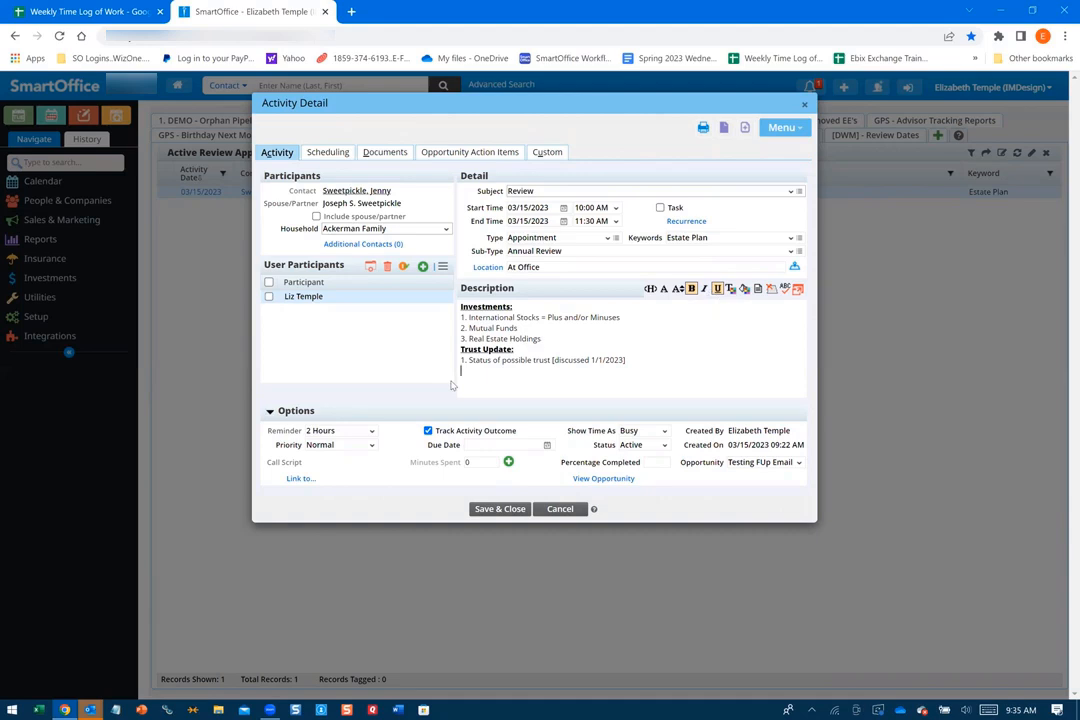
text(Insurance Policy Review:)
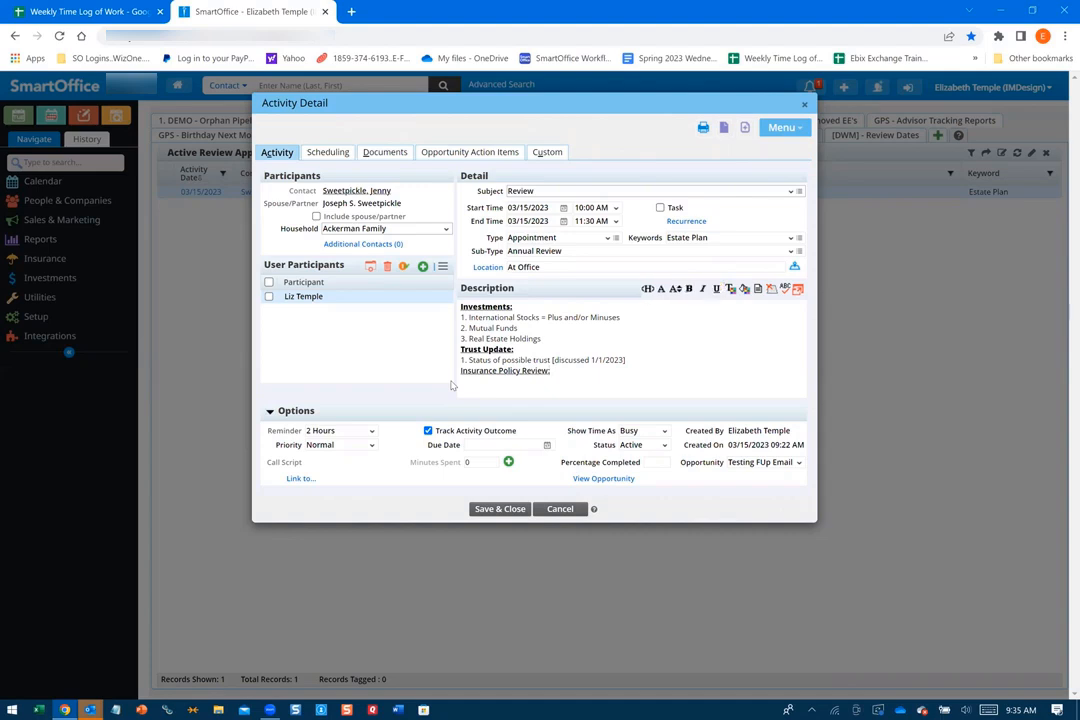
key(ctrl+z)
Step: List "1. Beneficiary Reviews" and "2. Conversion of Term Policies" in plain text under Insurance Policy Review, then save and close the activity
key(Return)
text(1. Beneficiary Reviews)
key(Return)
text(2. Conversion of Ter)
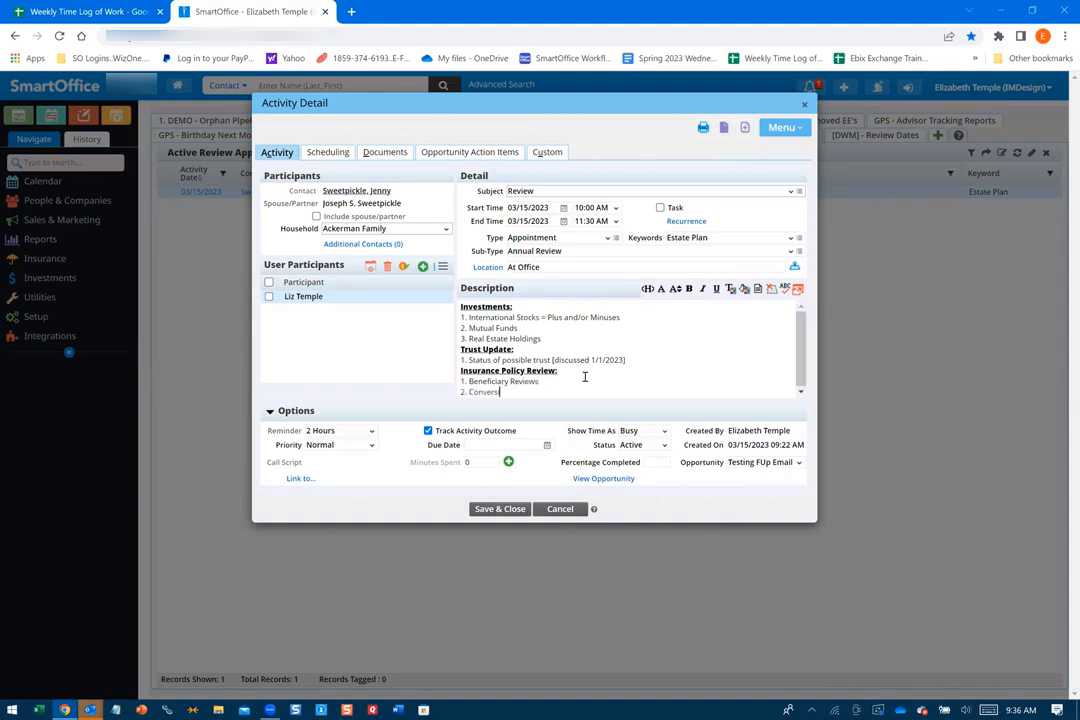
text(m Policies)
click(497, 509)
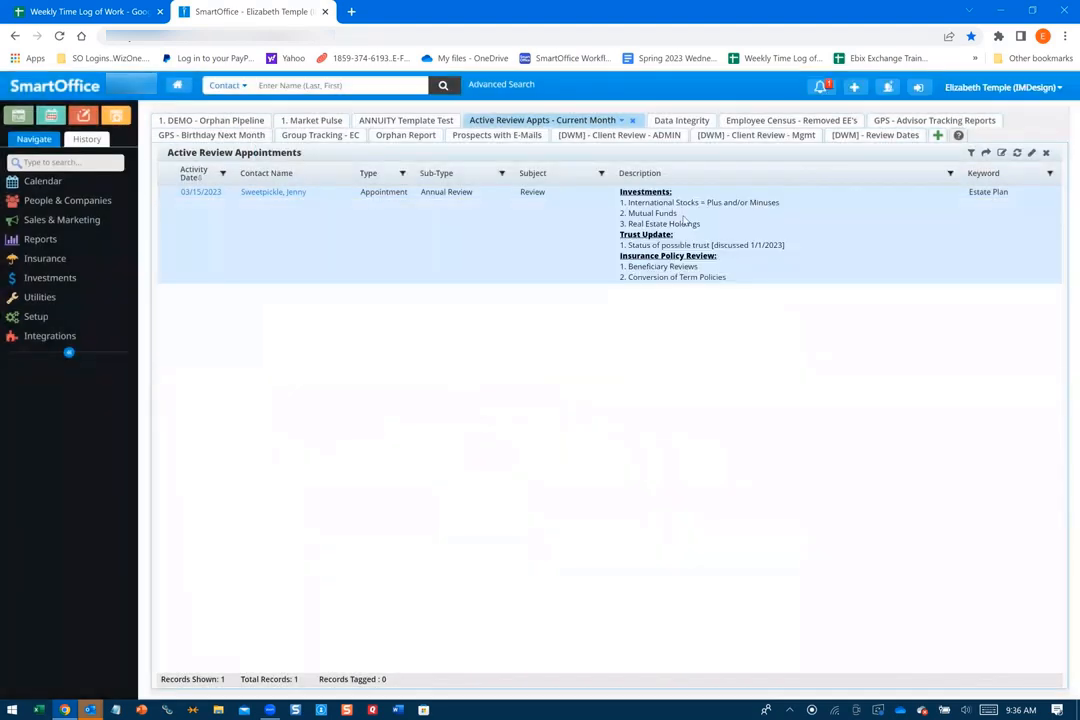